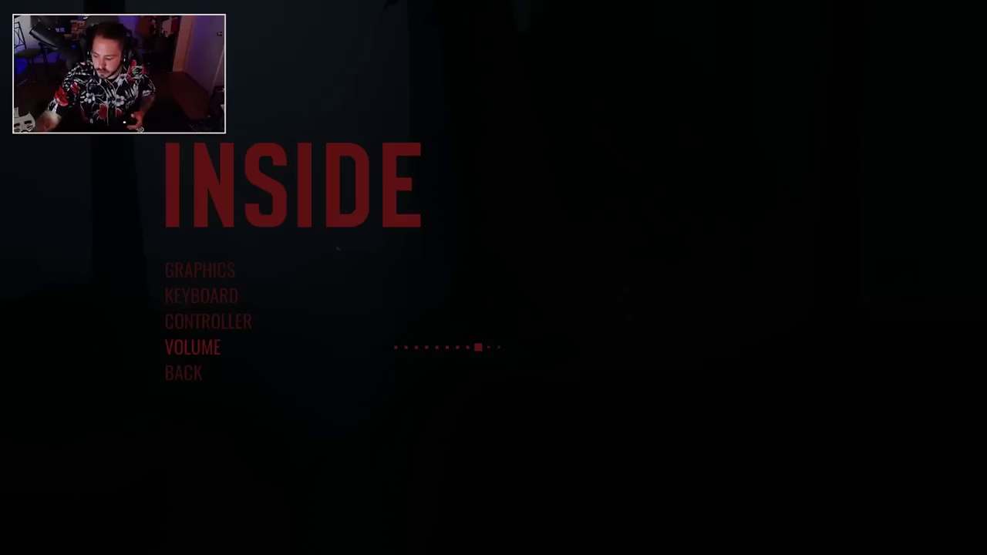
pyautogui.press('Escape')
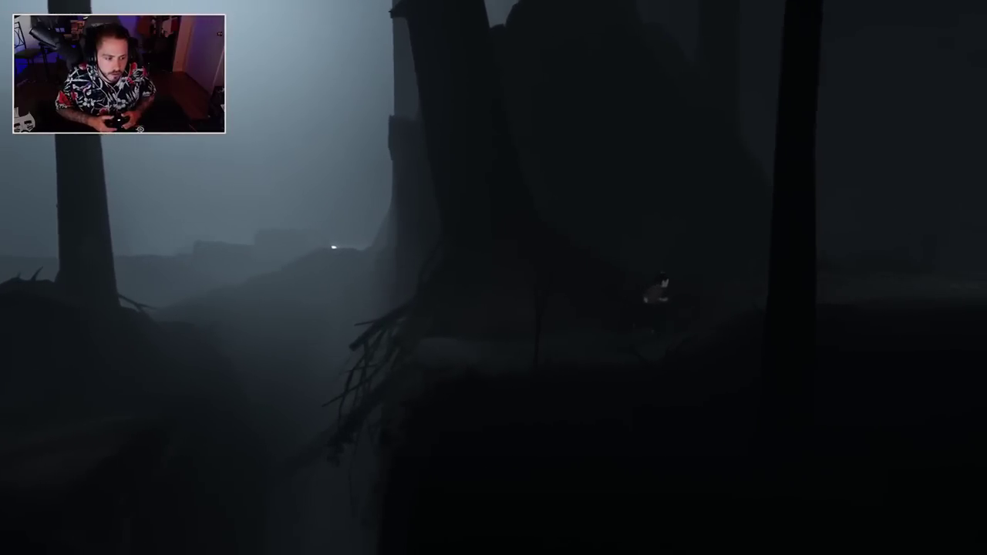